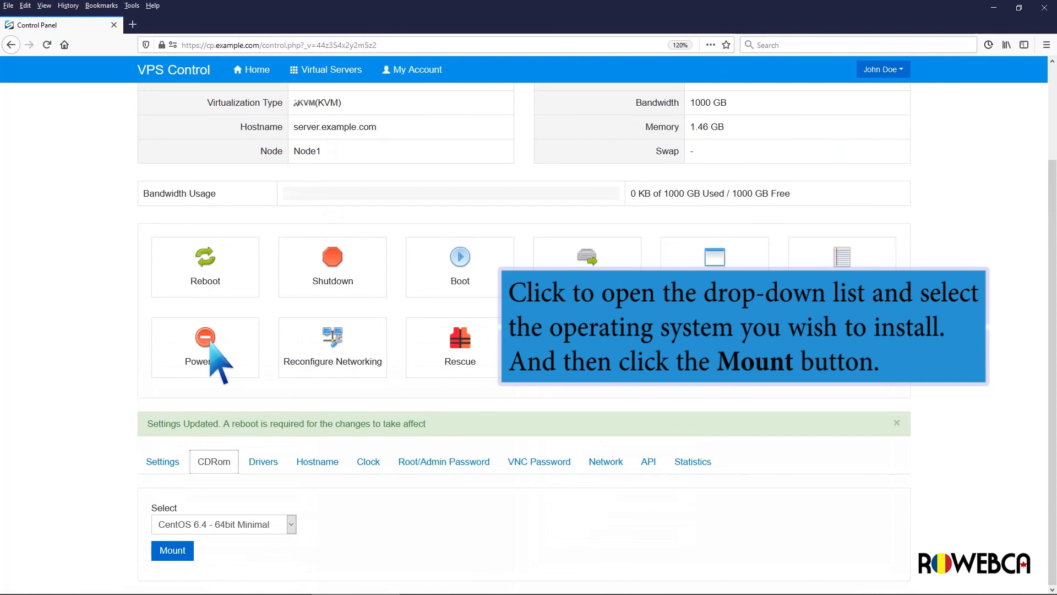
# - Mount the CentOS 8.3 - 64bit Minimal image on the virtual server's CD-ROM
pyautogui.click(291, 524)
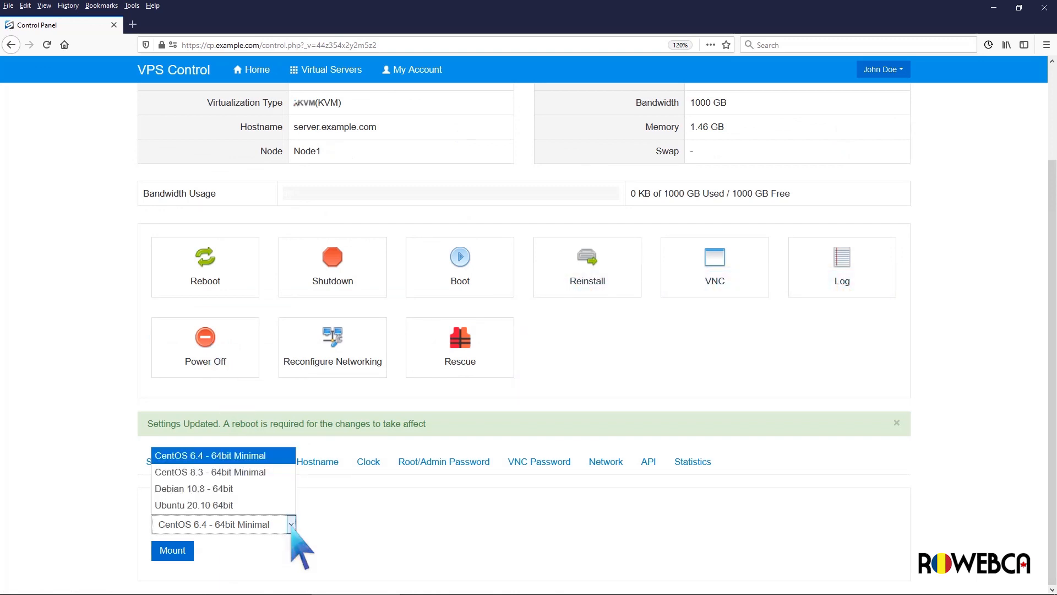
pyautogui.click(259, 472)
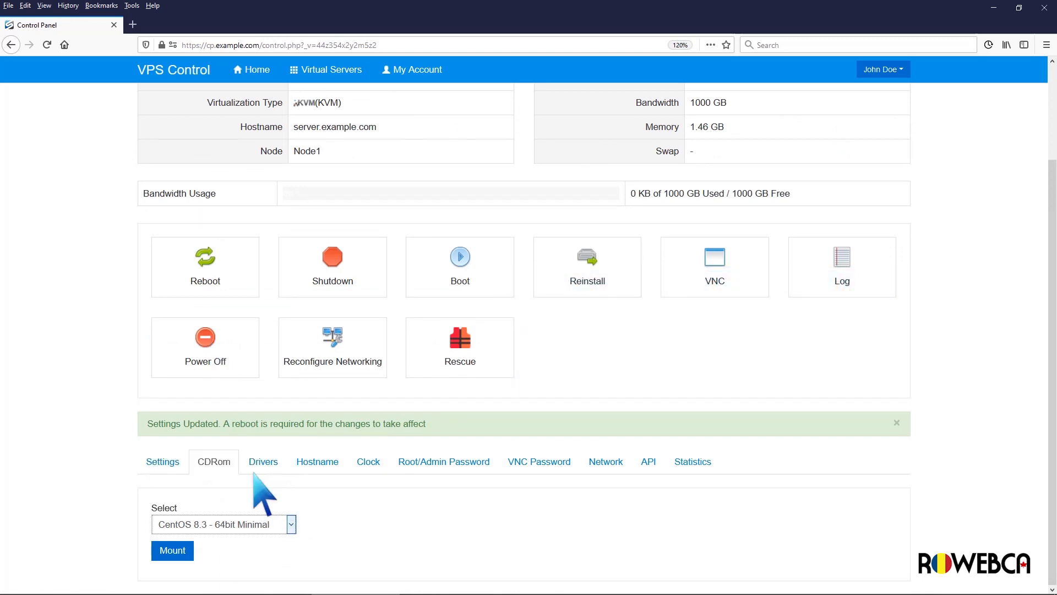
pyautogui.click(187, 551)
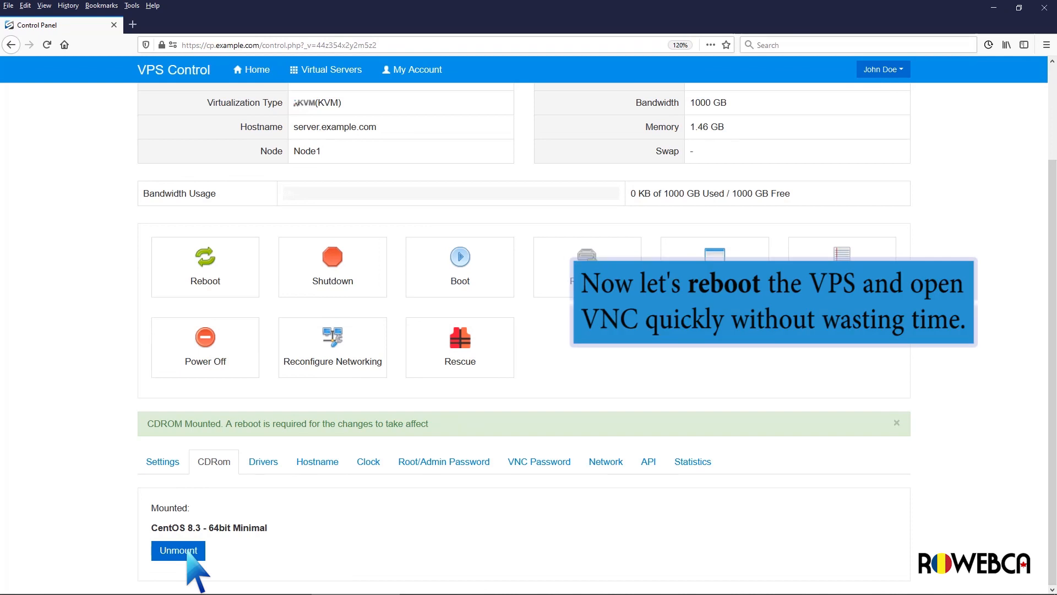
# - Reboot the virtual server so that the mounted CD-ROM image takes effect
pyautogui.click(199, 278)
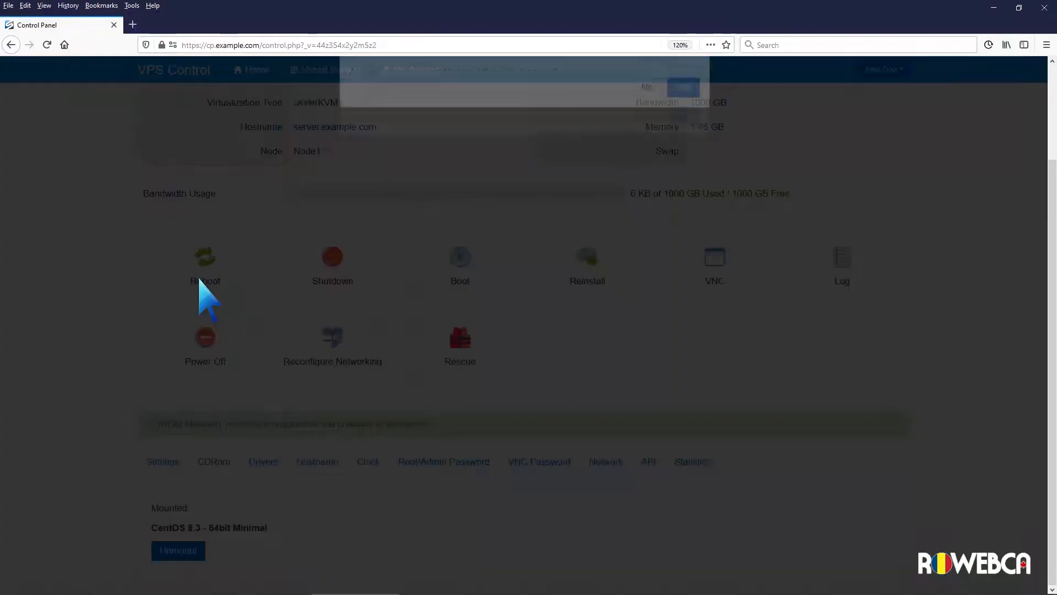
pyautogui.click(683, 203)
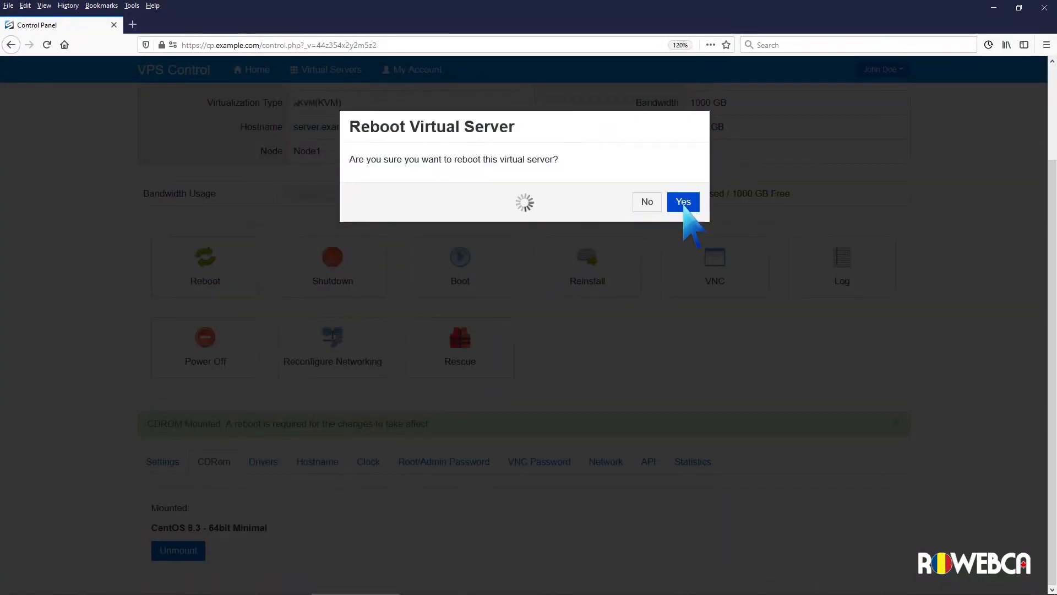
pyautogui.click(686, 199)
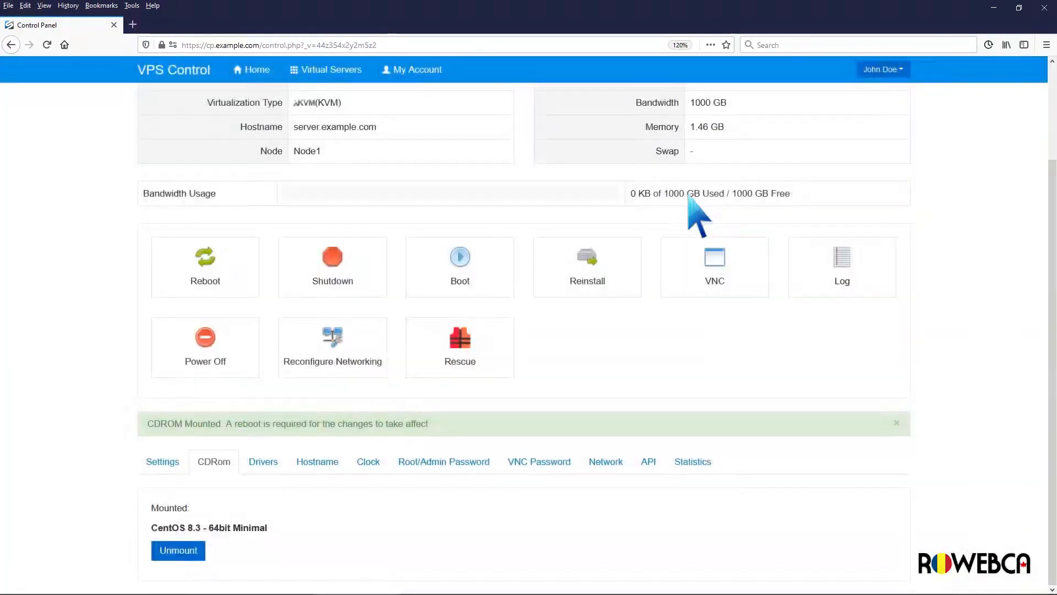
# - Connect to the server through the HTML5 VNC Client SSL and continue the installer in English (United States)
pyautogui.click(713, 267)
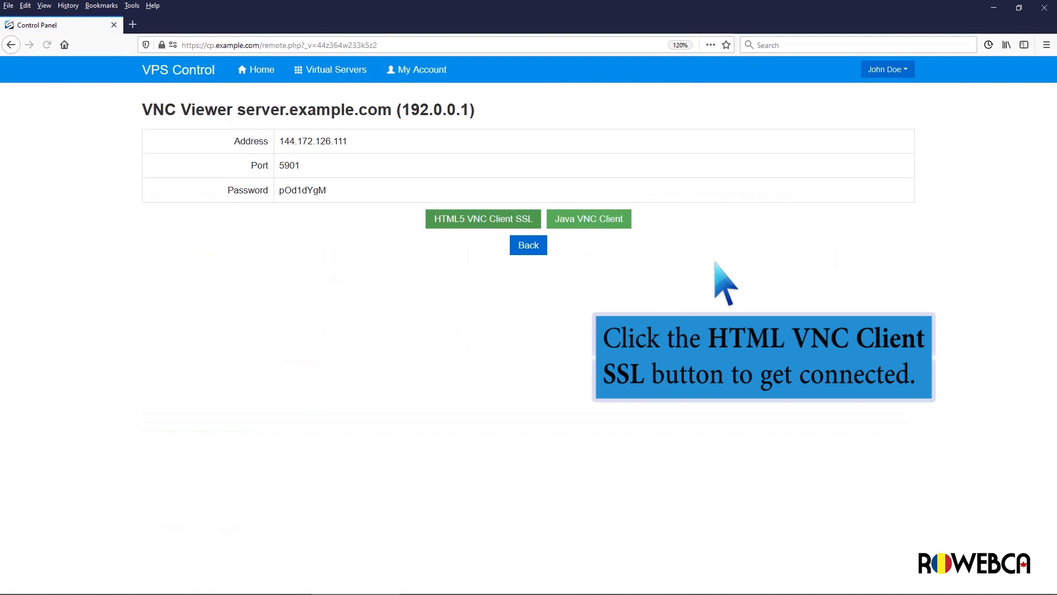
pyautogui.click(525, 223)
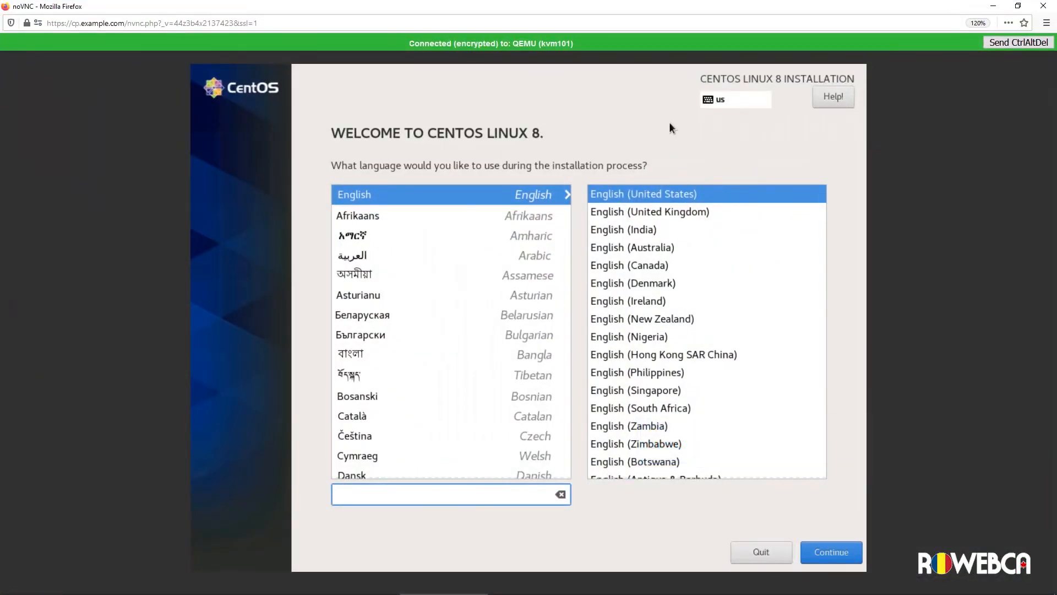
pyautogui.click(834, 551)
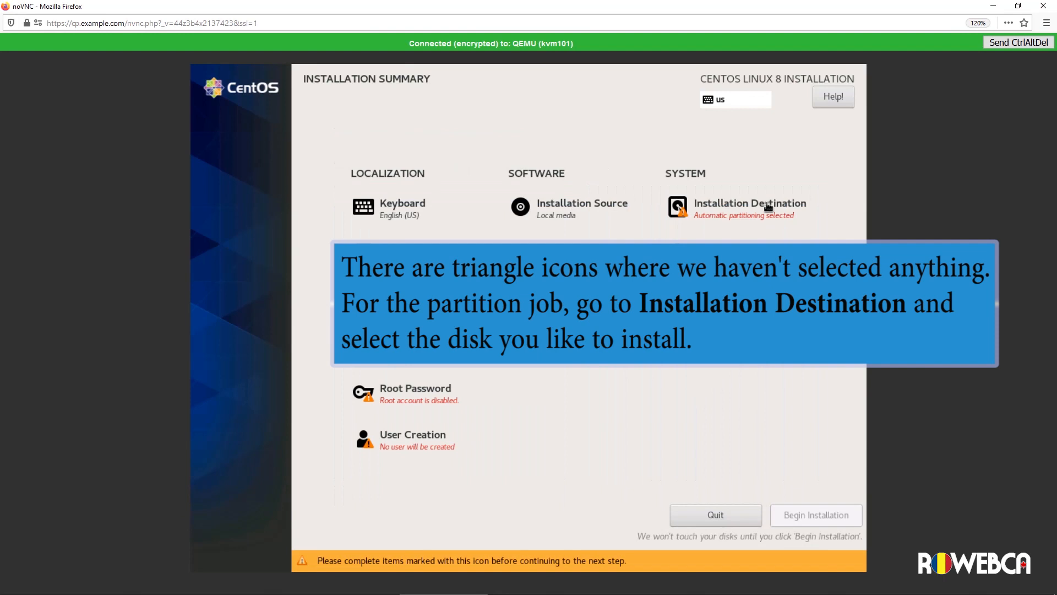
# - Choose the 15 GiB vda disk as the installation destination and submit the selection
pyautogui.click(768, 206)
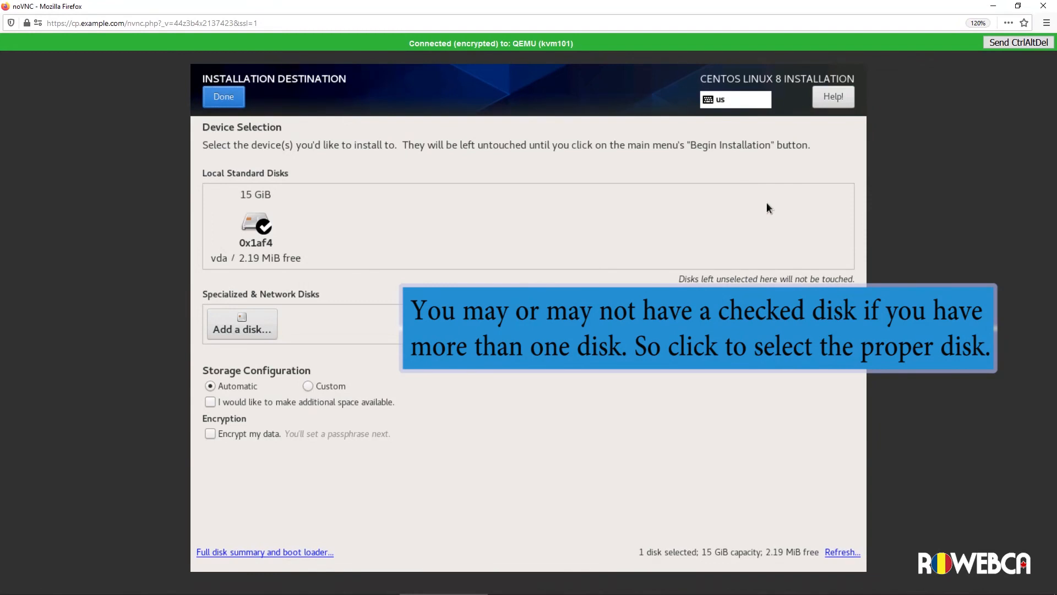
pyautogui.click(301, 236)
pyautogui.click(263, 223)
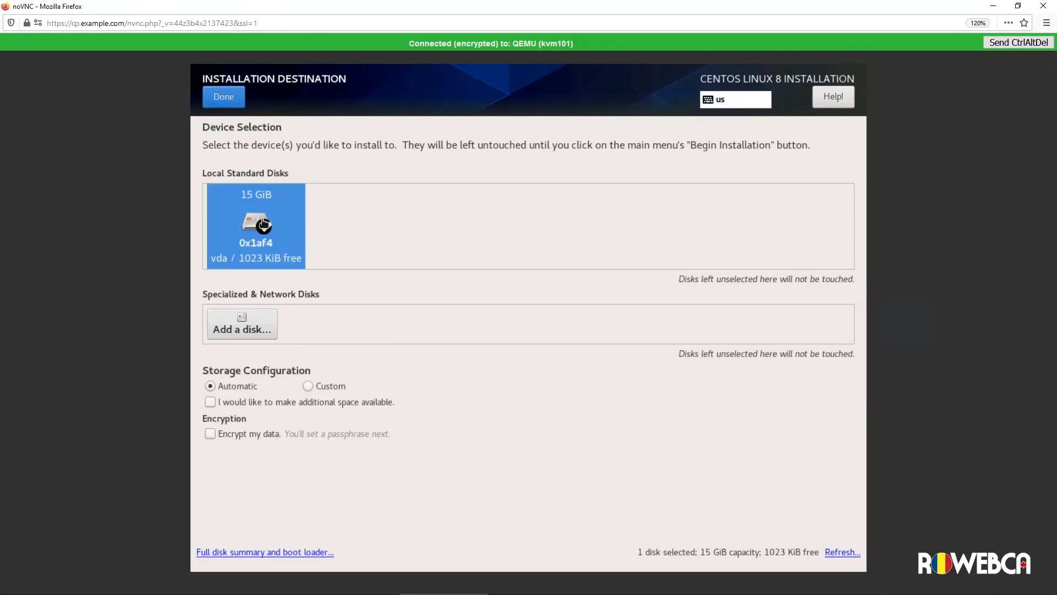
pyautogui.click(224, 99)
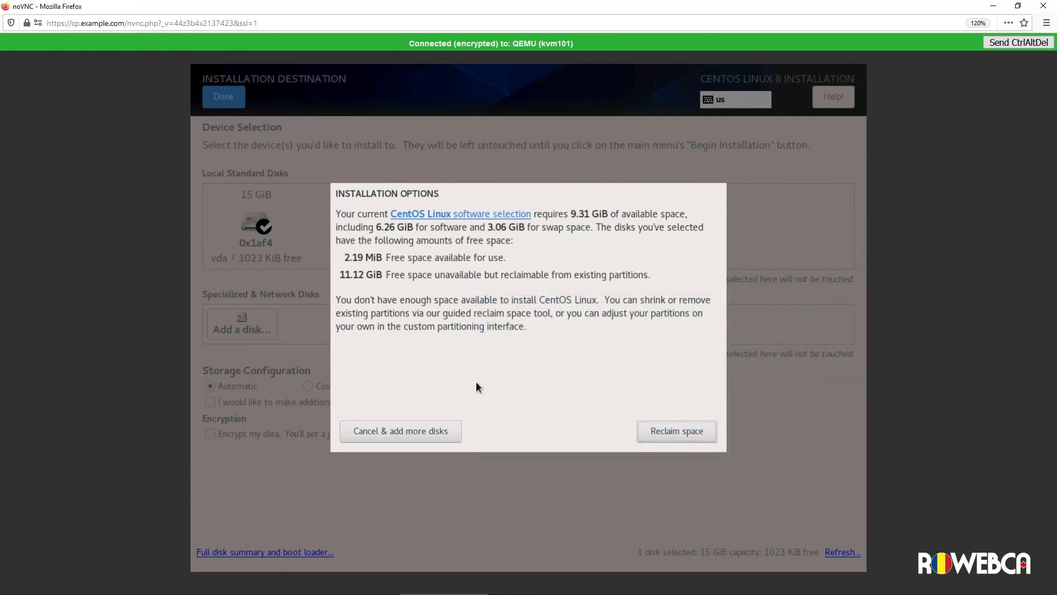
# - Mark all existing partitions on the 15 GiB disk for deletion and reclaim their space
pyautogui.click(652, 431)
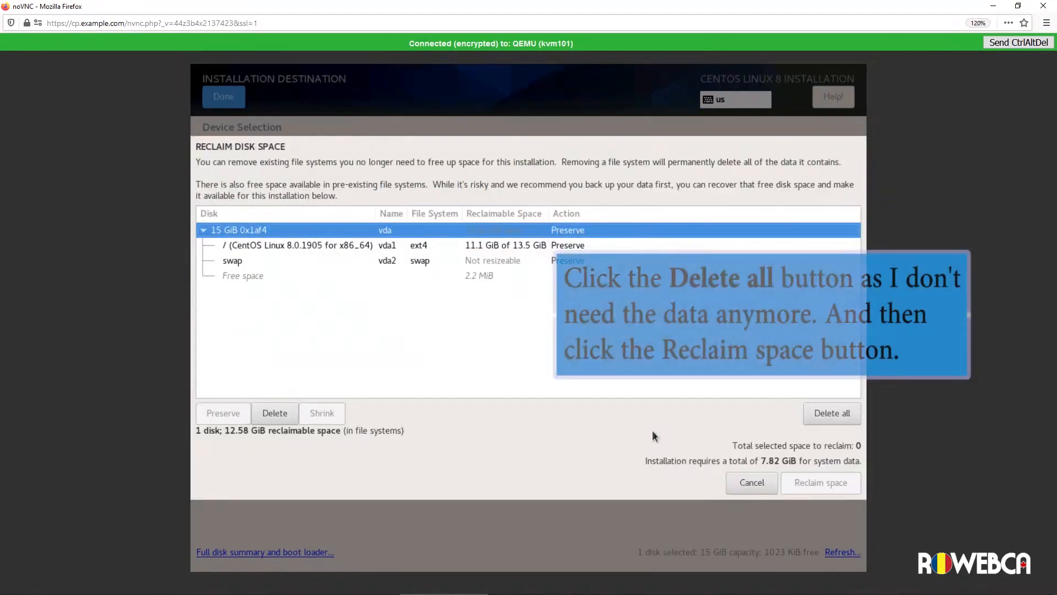
pyautogui.click(821, 418)
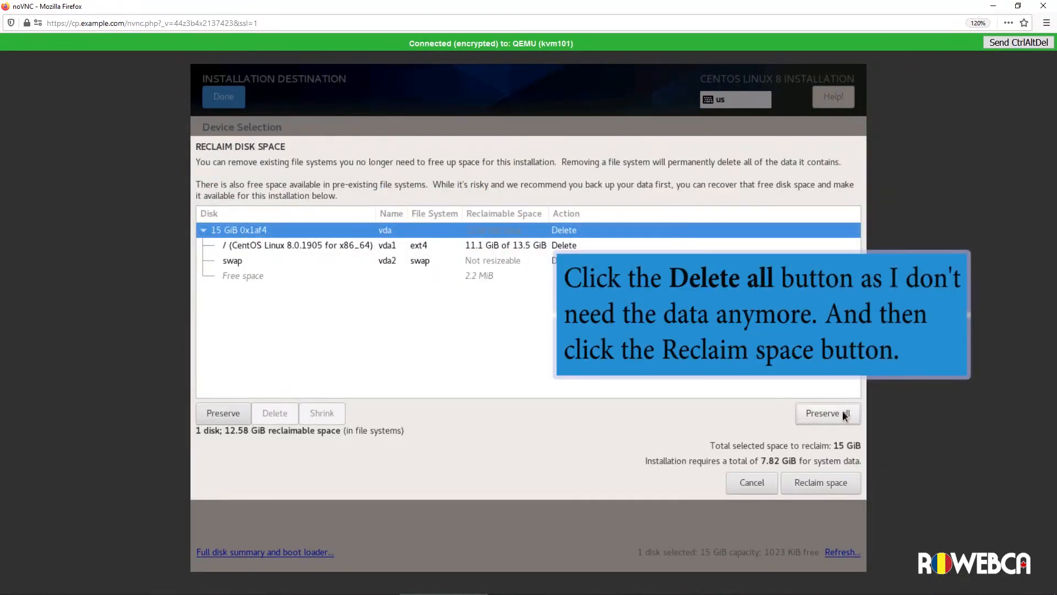
pyautogui.click(820, 483)
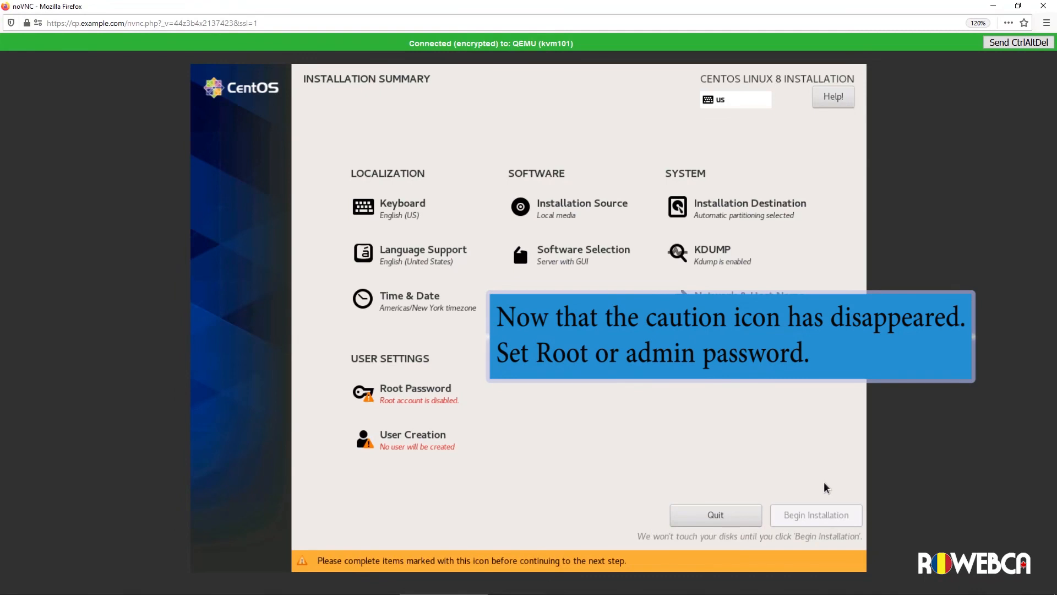
# - Set the root account's password, repeat it for confirmation and accept it despite its weak strength
pyautogui.click(446, 404)
pyautogui.write('••••••')
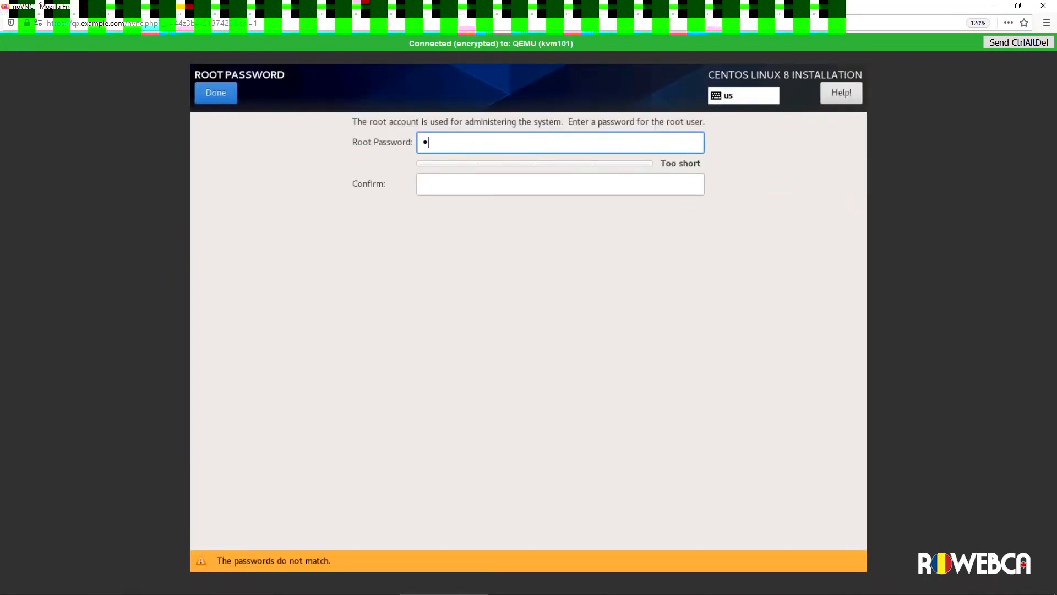
pyautogui.write('•')
pyautogui.click(446, 182)
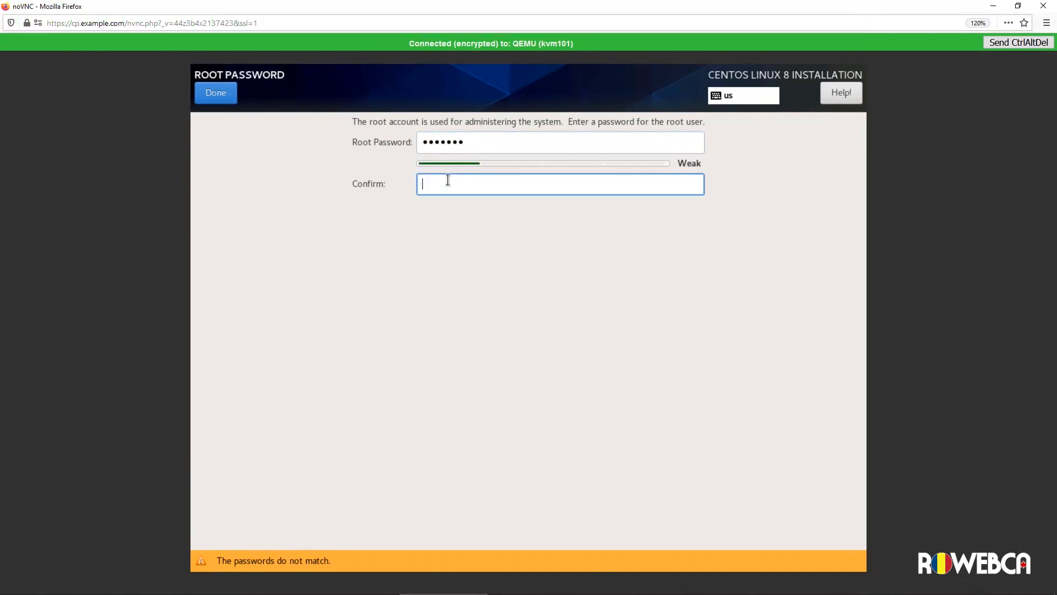
pyautogui.write('•••••••')
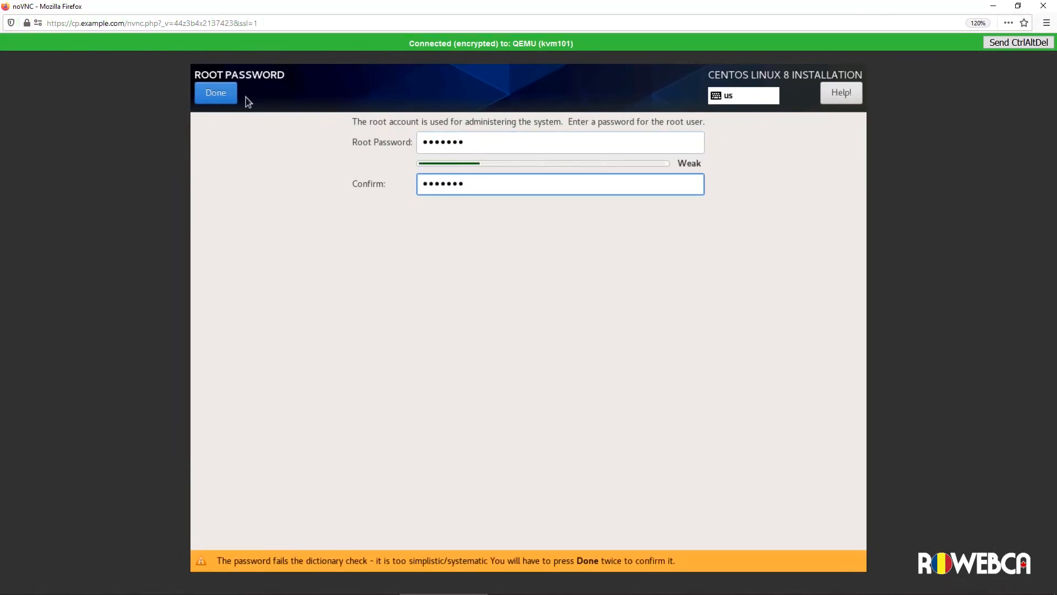
pyautogui.click(223, 92)
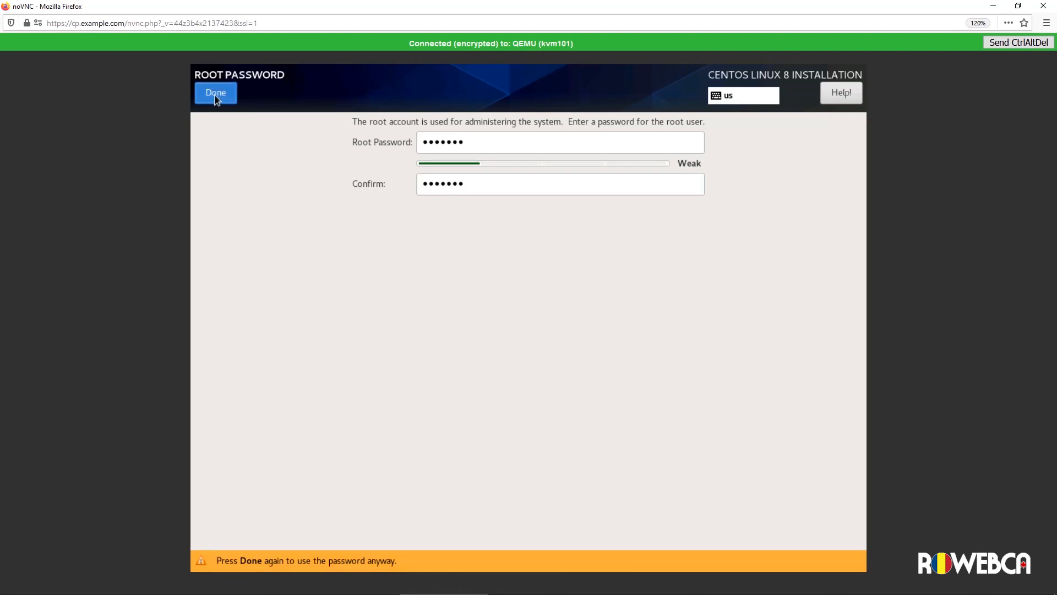
pyautogui.click(216, 95)
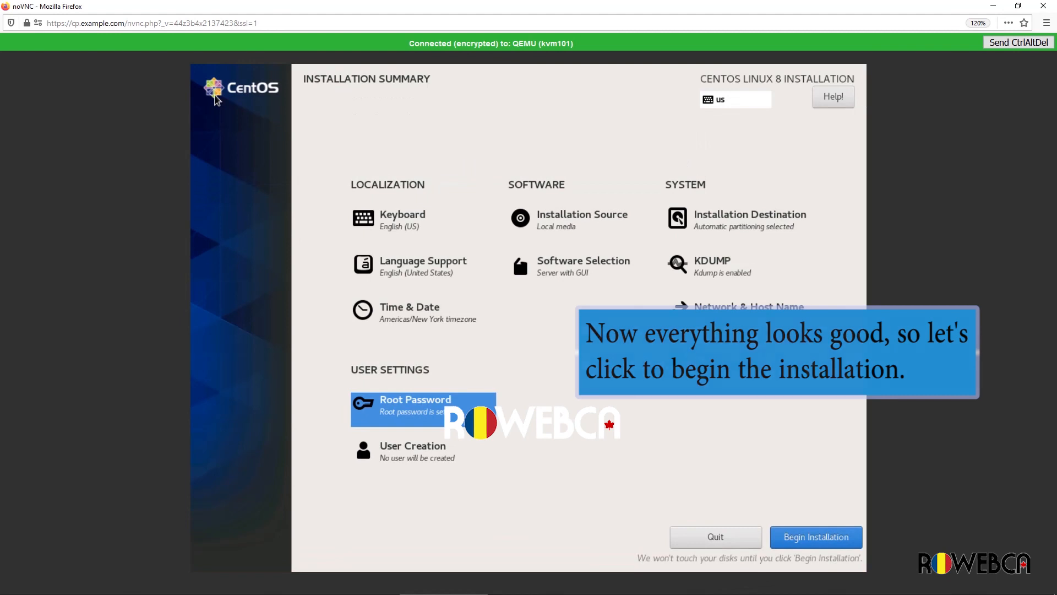
# - Run the CentOS installation and reboot the system when it completes
pyautogui.click(793, 536)
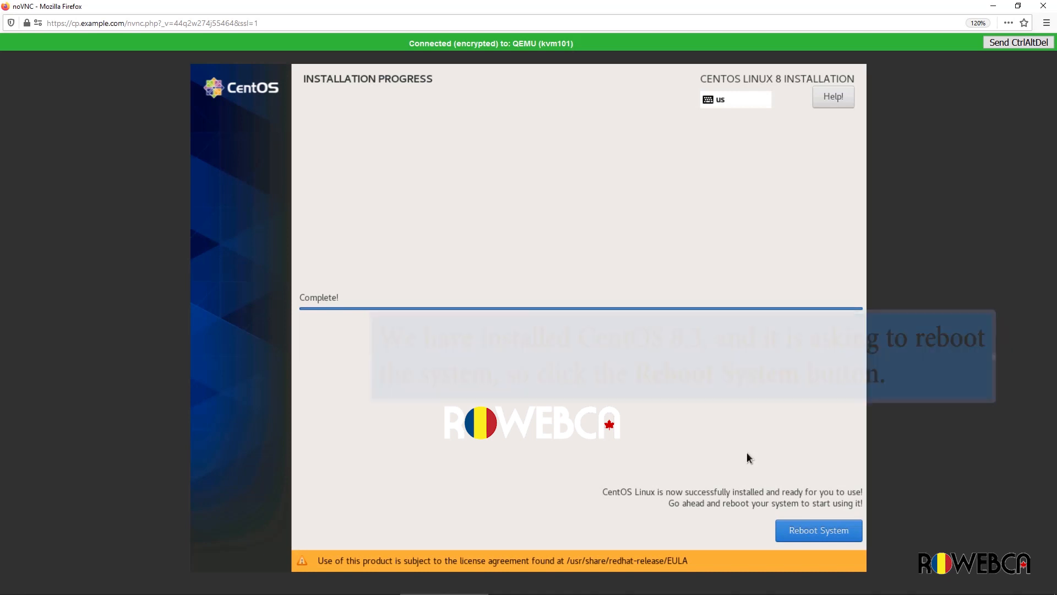
pyautogui.click(806, 528)
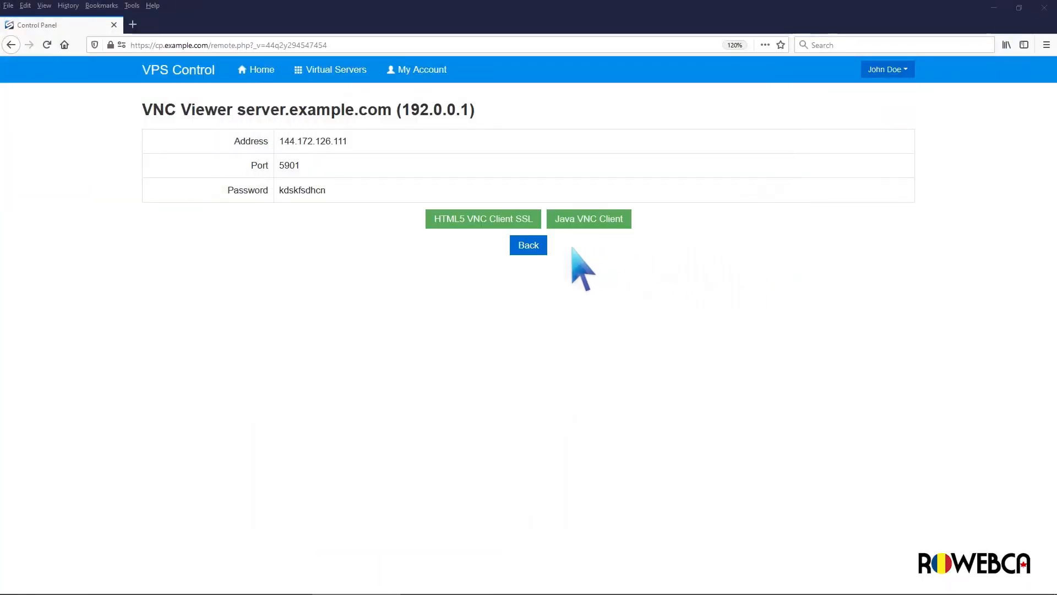
# - Return to the server's control page and set the boot order to (1) Hard Disk (2) CDROM
pyautogui.click(537, 245)
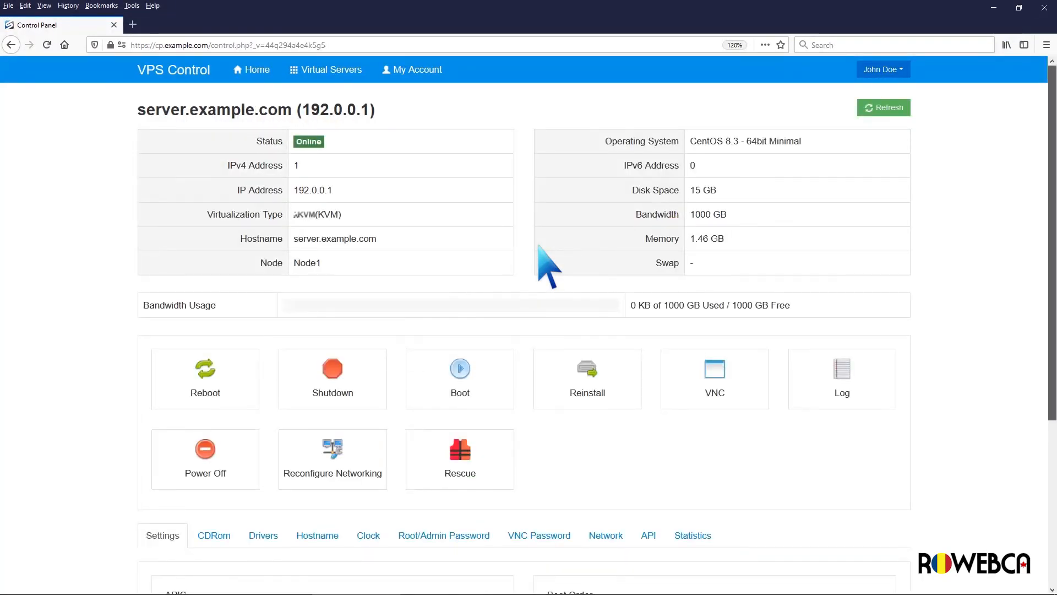
pyautogui.scroll(-4, 547, 264)
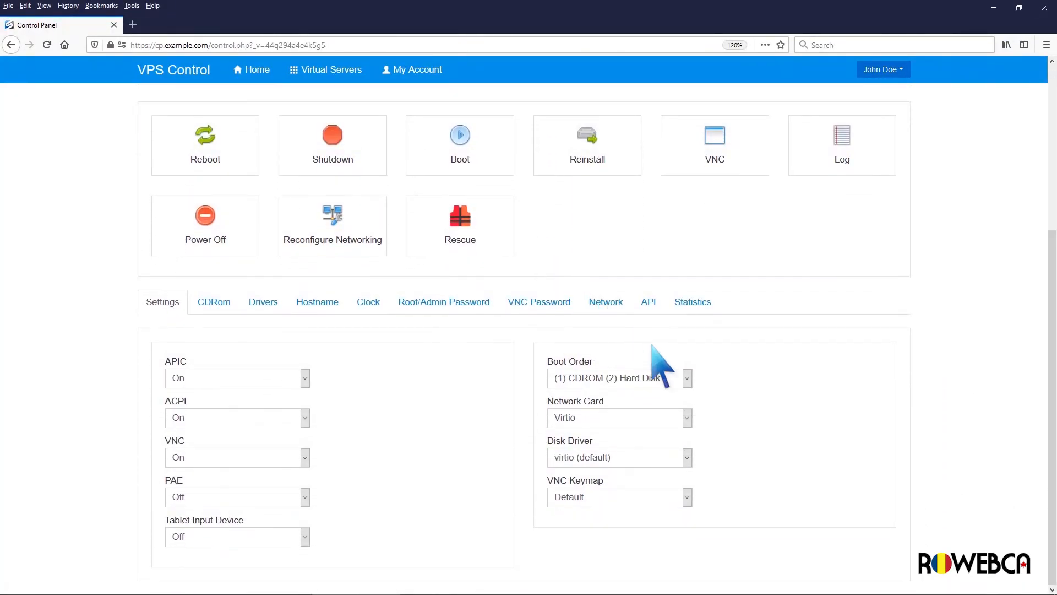
pyautogui.click(685, 378)
pyautogui.click(681, 394)
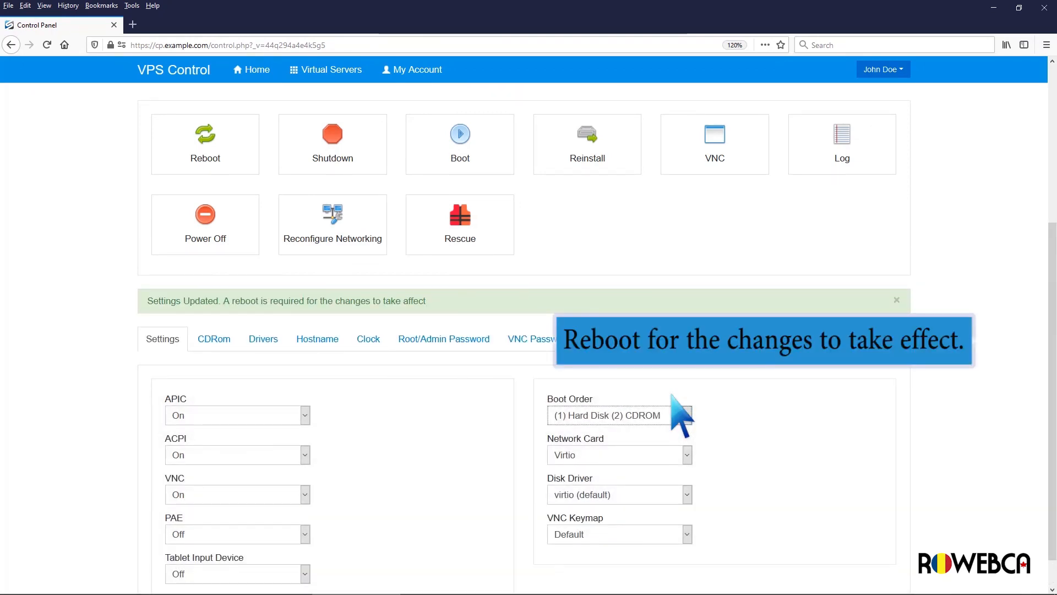
# - Reboot the virtual server to apply the new boot order
pyautogui.click(216, 149)
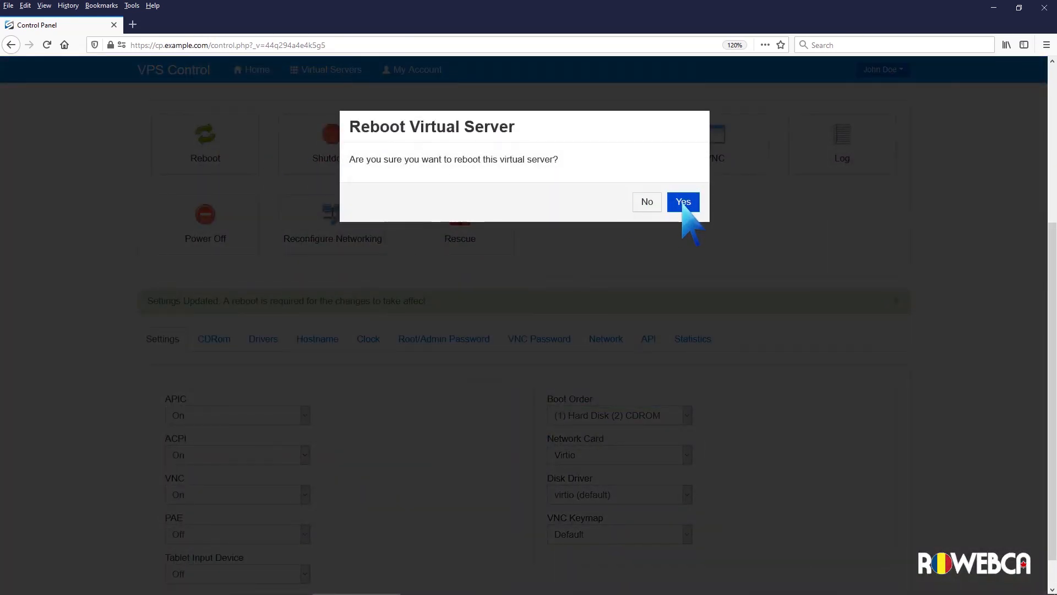
pyautogui.click(684, 203)
pyautogui.click(684, 197)
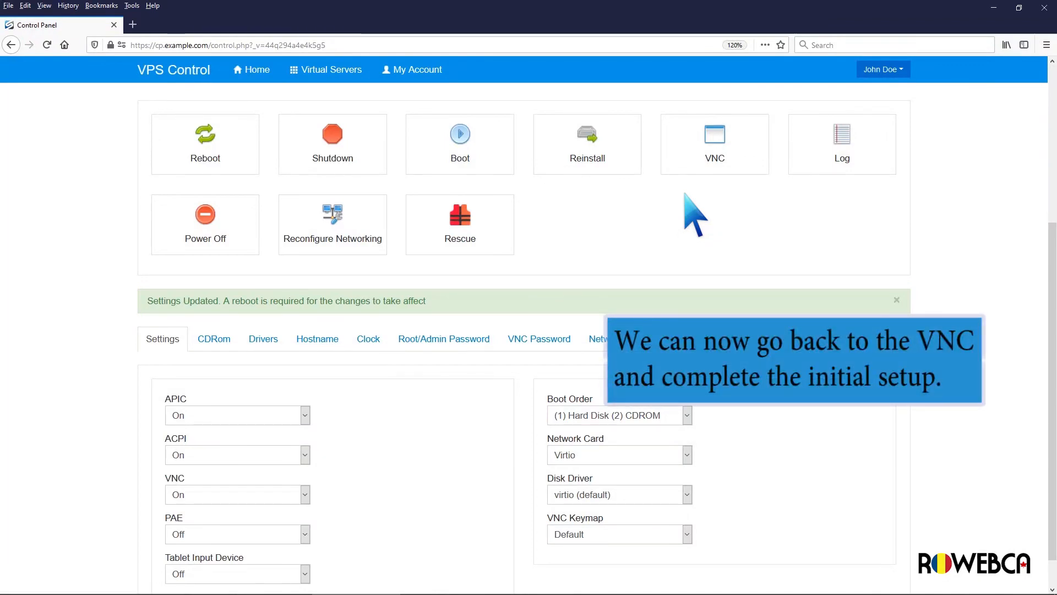
# - Return to the VNC console, accept the CentOS license agreement and finish the initial setup configuration
pyautogui.click(714, 144)
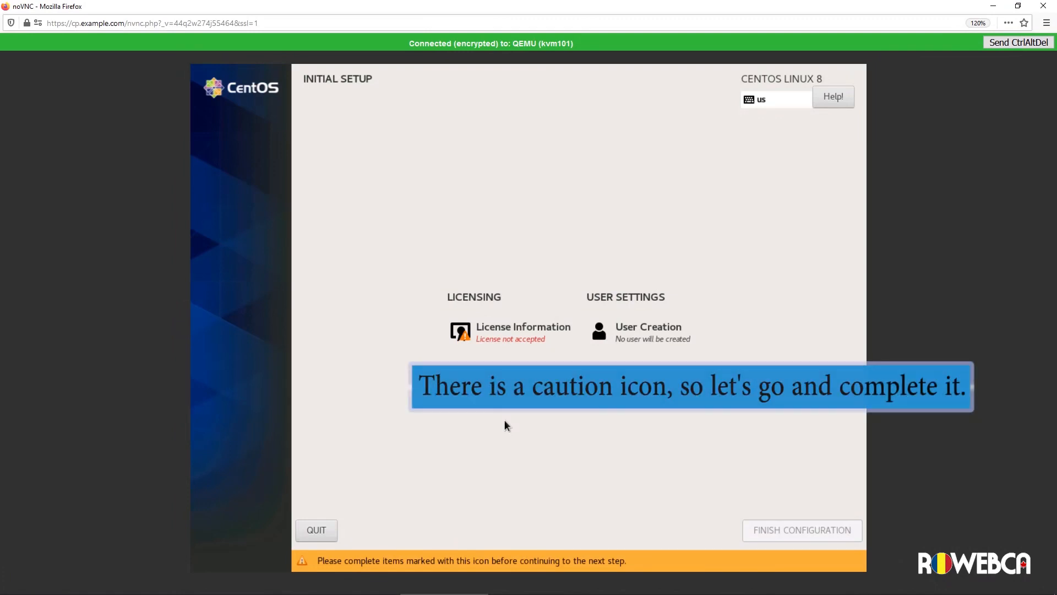
pyautogui.click(518, 338)
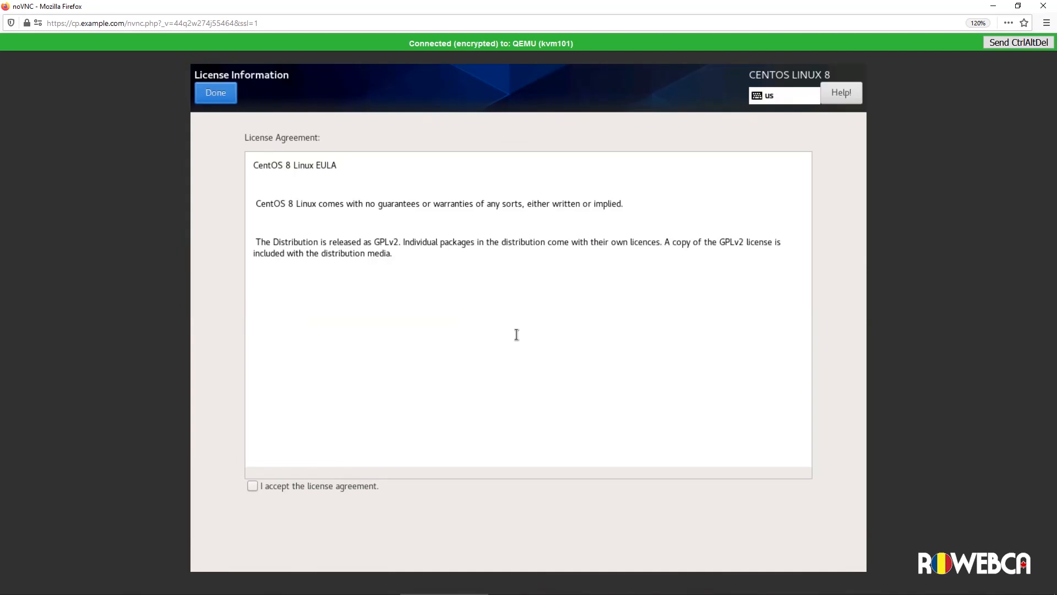
pyautogui.click(252, 485)
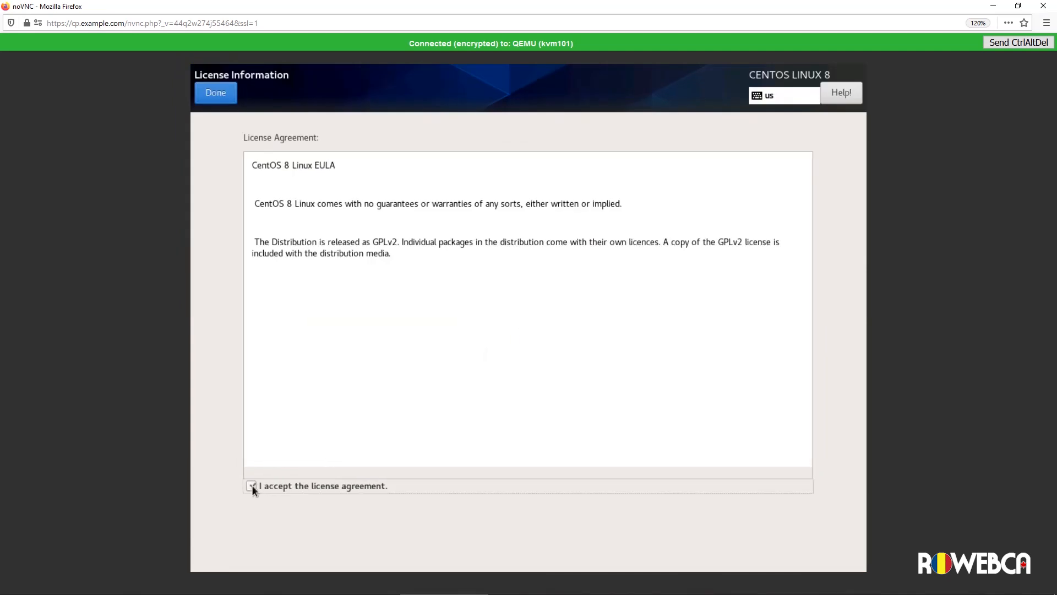
pyautogui.click(221, 92)
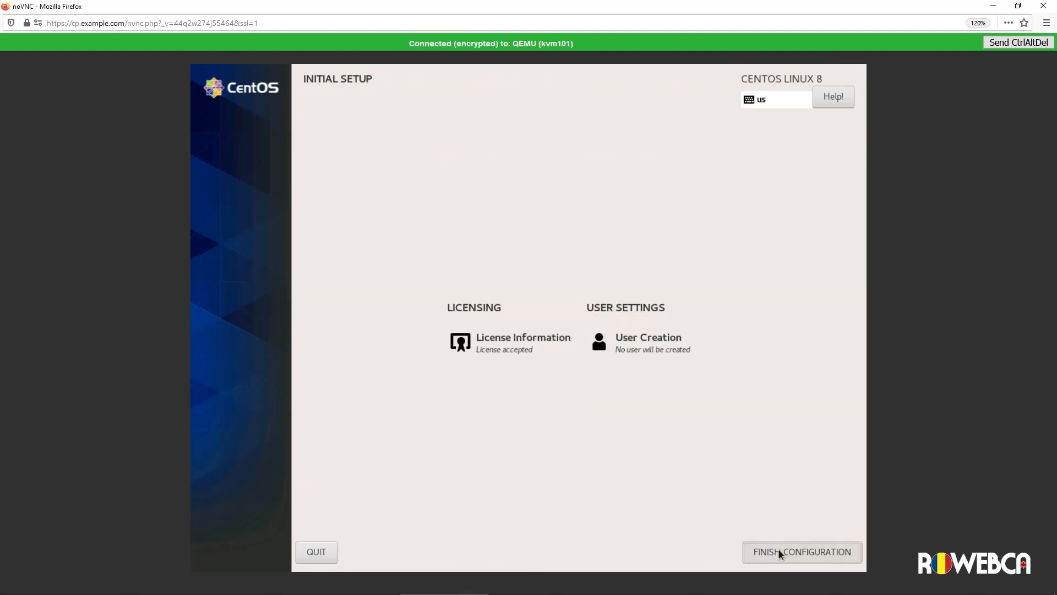
pyautogui.click(778, 550)
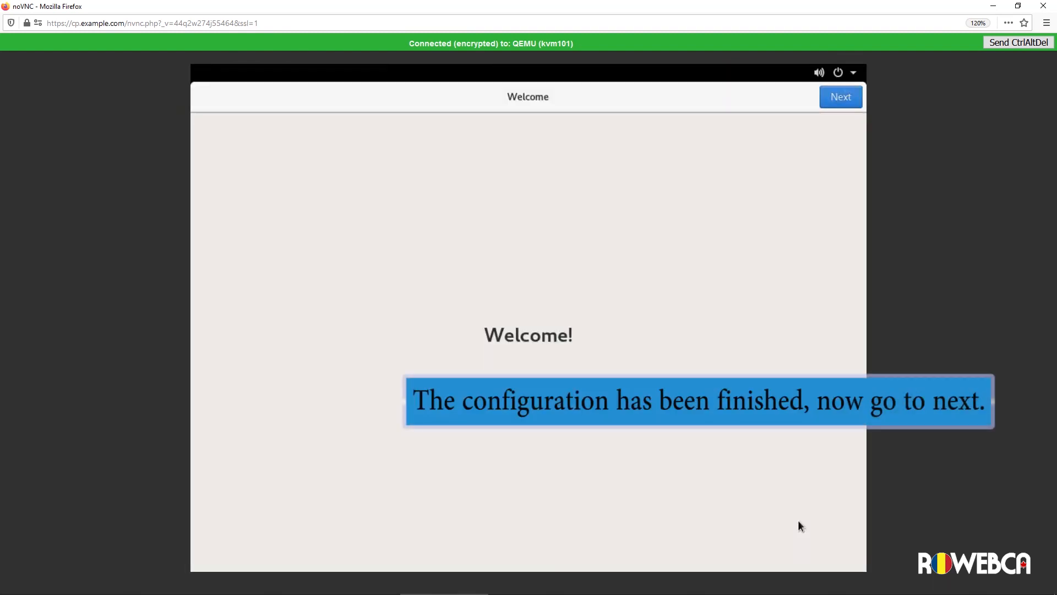
# - Proceed past the welcome page, turn off Location Services and continue to the online accounts page
pyautogui.click(840, 102)
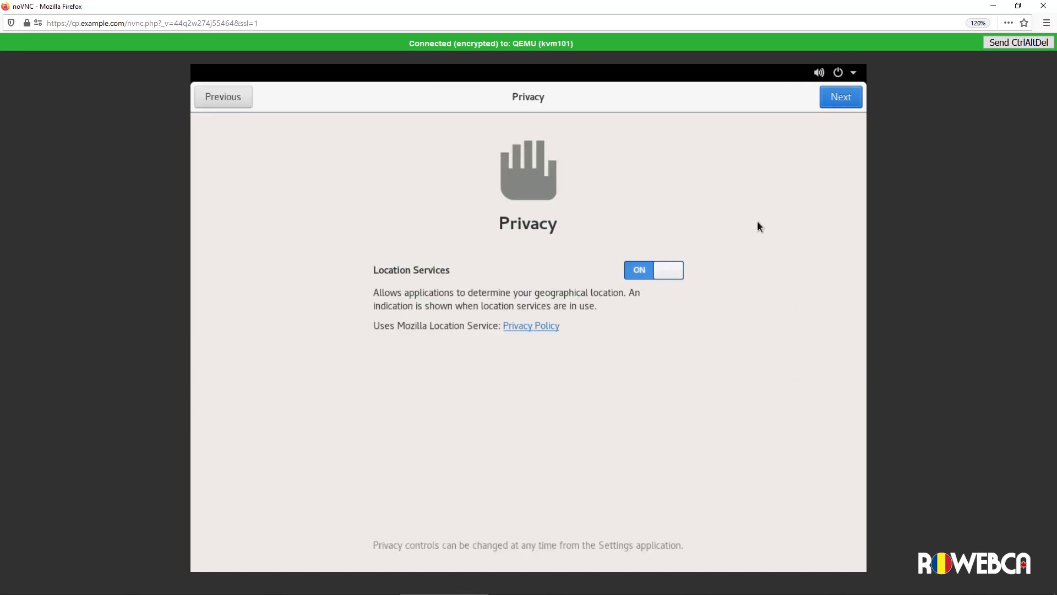
pyautogui.click(669, 270)
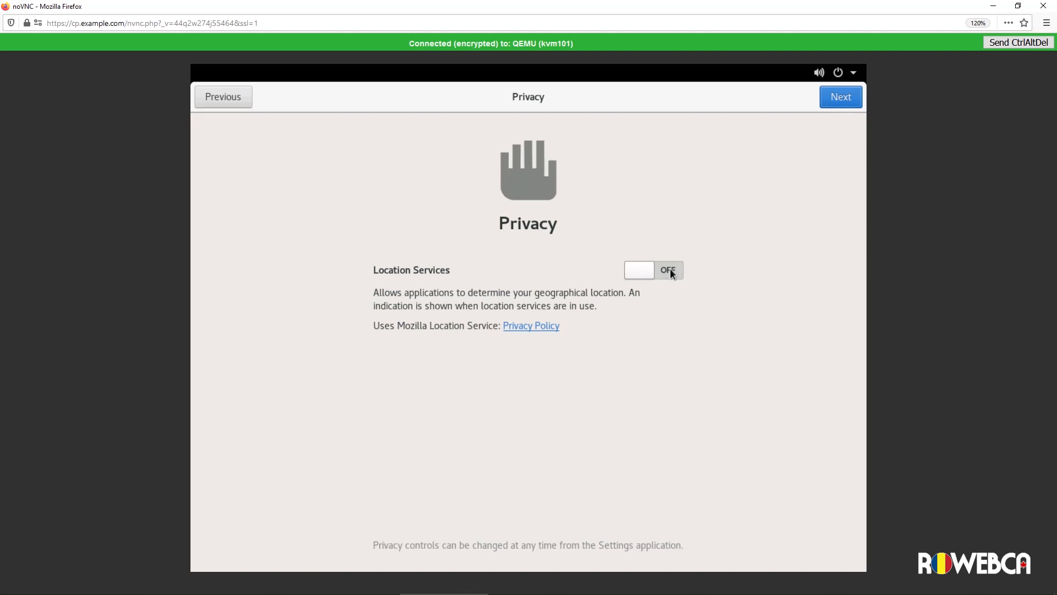
pyautogui.click(845, 99)
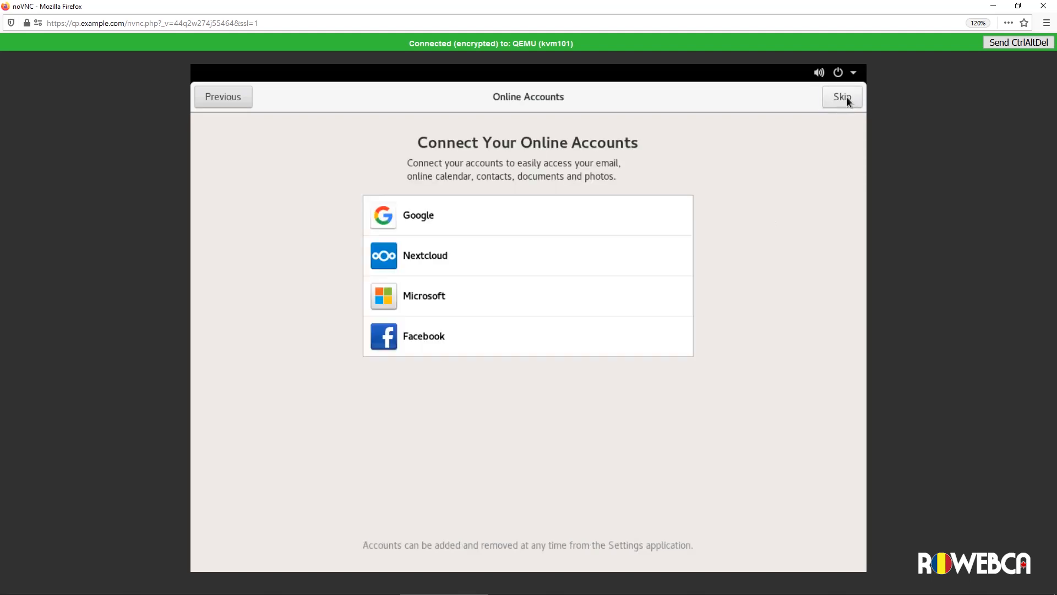
# - Skip connecting online accounts, enter the new user's full name and continue to the password page
pyautogui.click(846, 99)
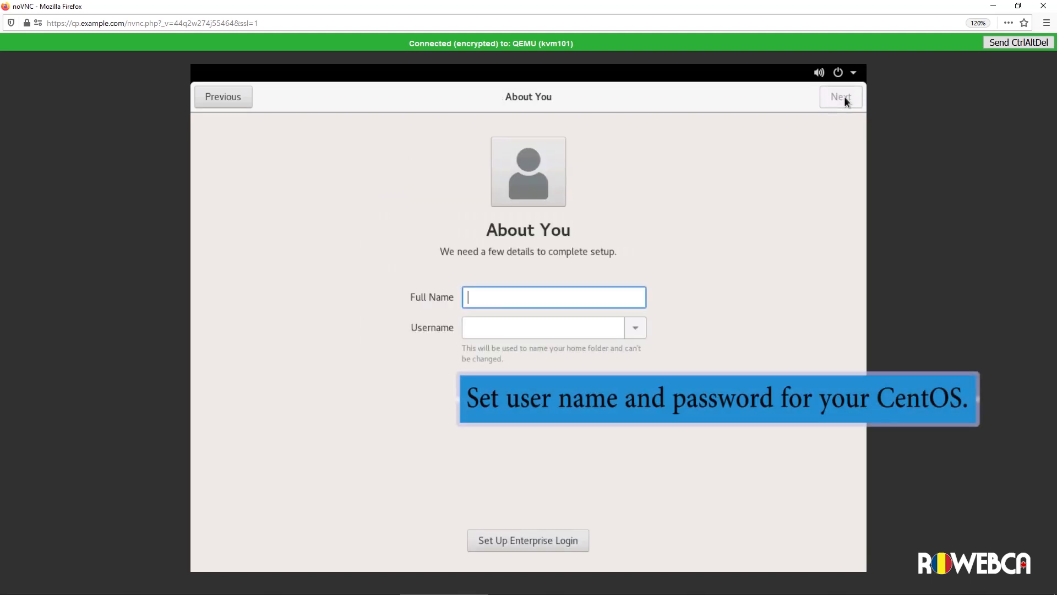
pyautogui.write('J')
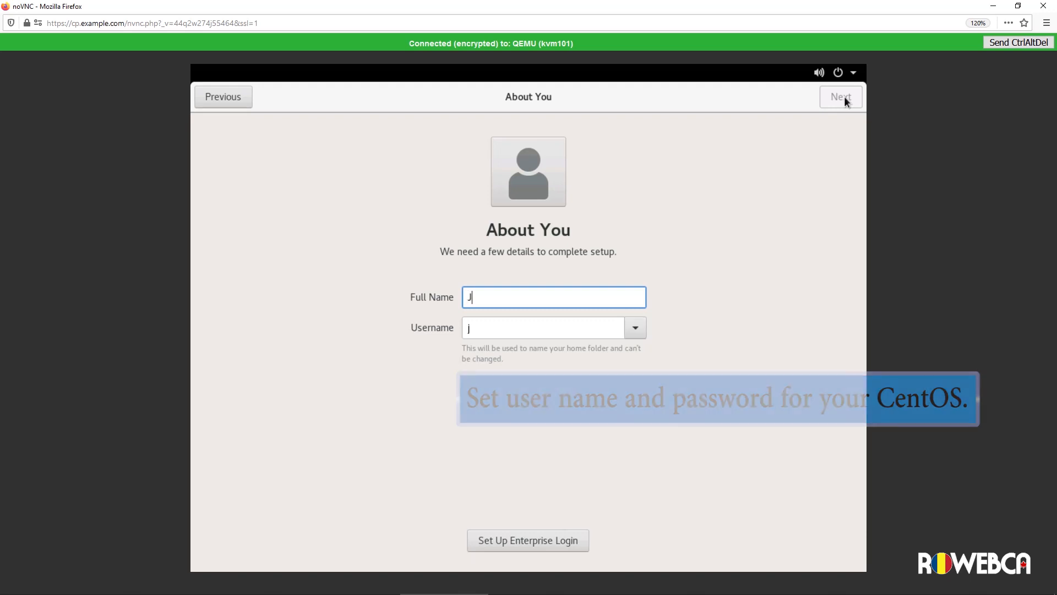
pyautogui.write('ohn Doe')
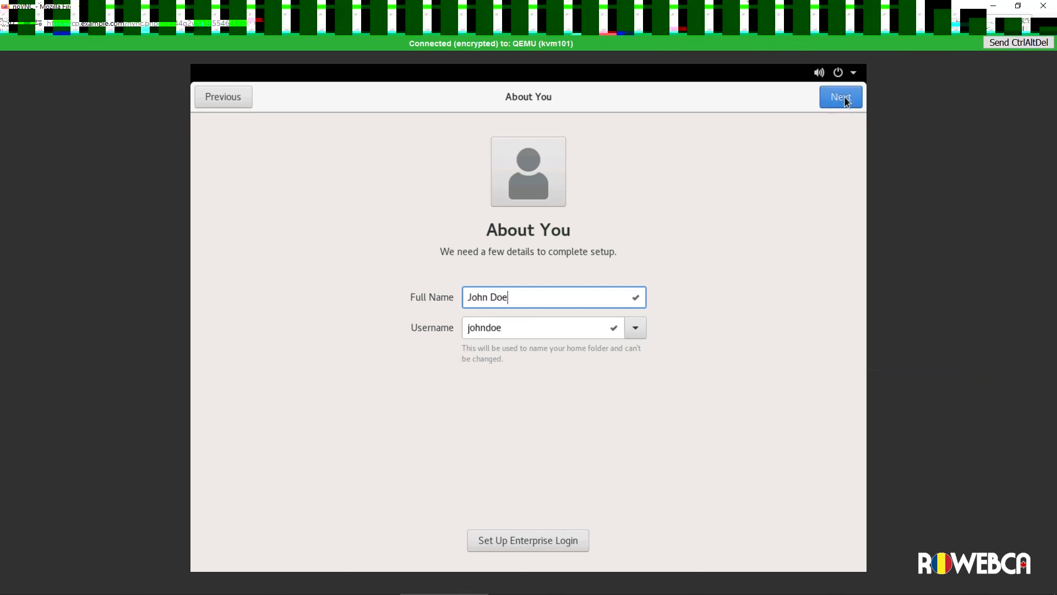
pyautogui.click(846, 99)
# - Enter and confirm the new user's account password, and submit it
pyautogui.write('•••••')
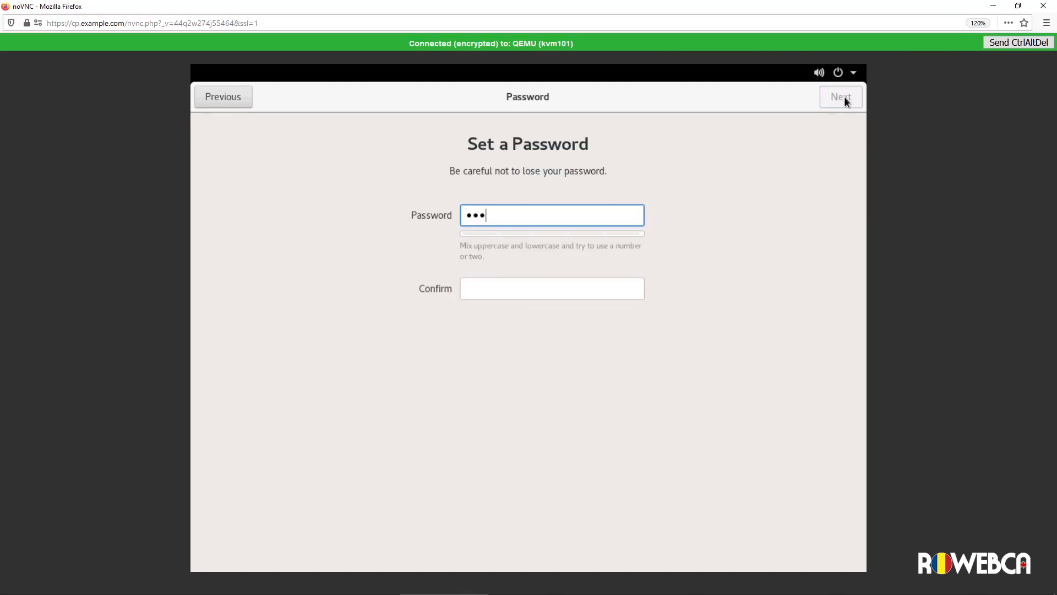
pyautogui.write('••')
pyautogui.click(536, 283)
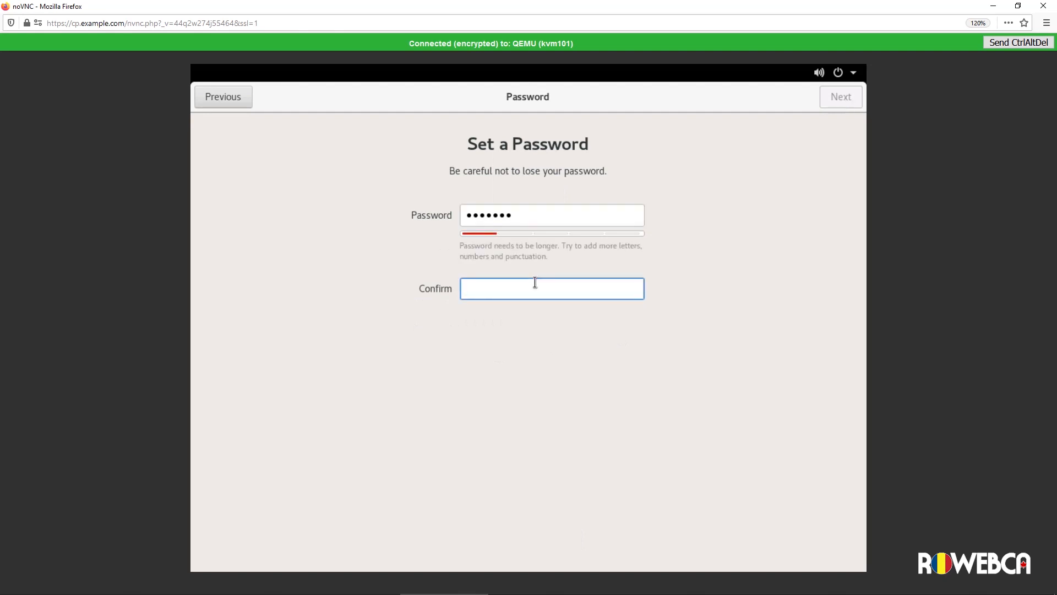
pyautogui.write('•••••••')
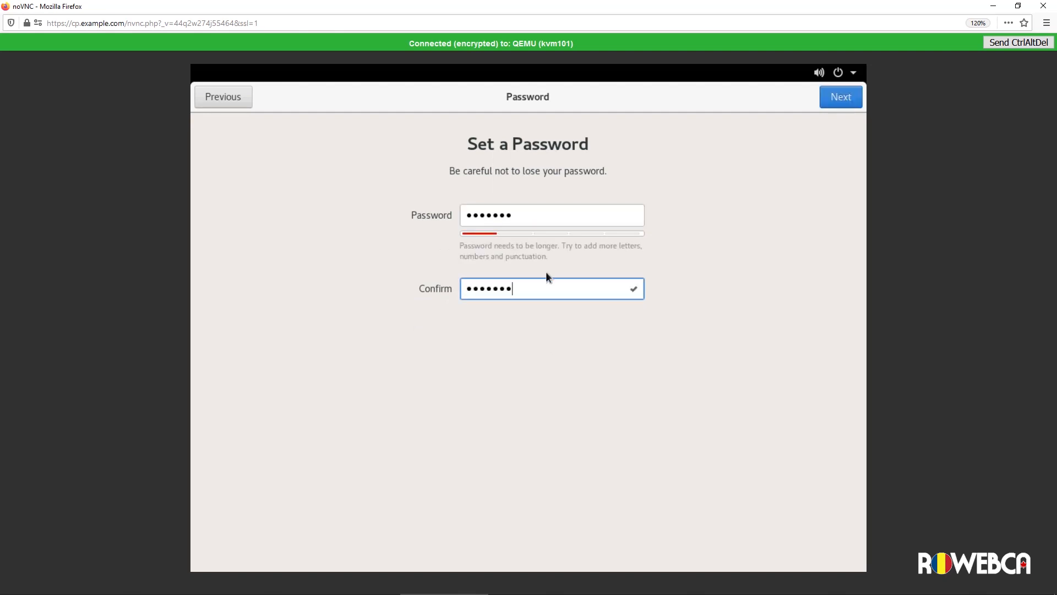
pyautogui.click(847, 98)
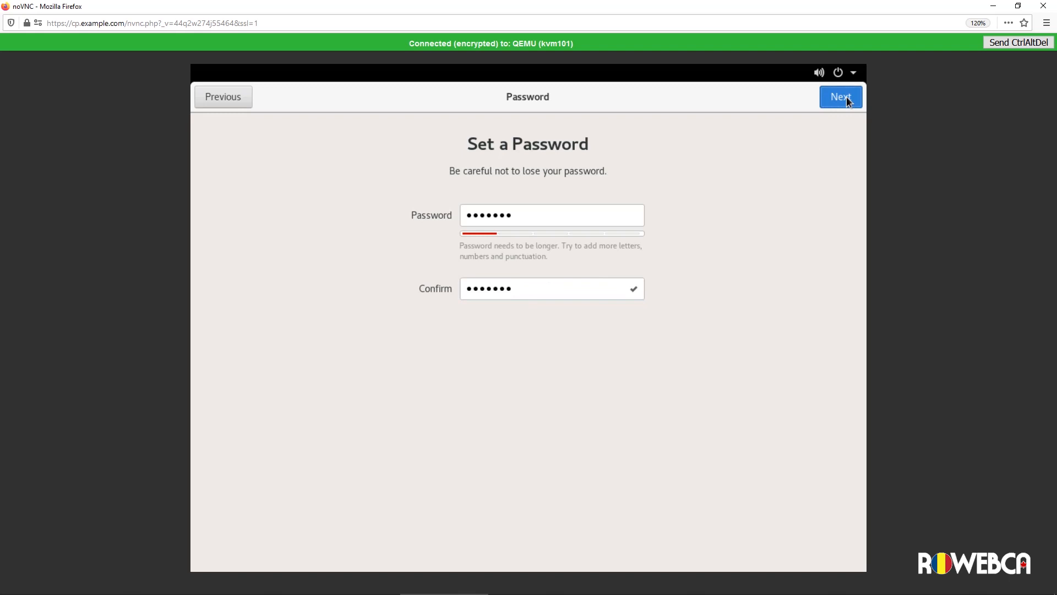